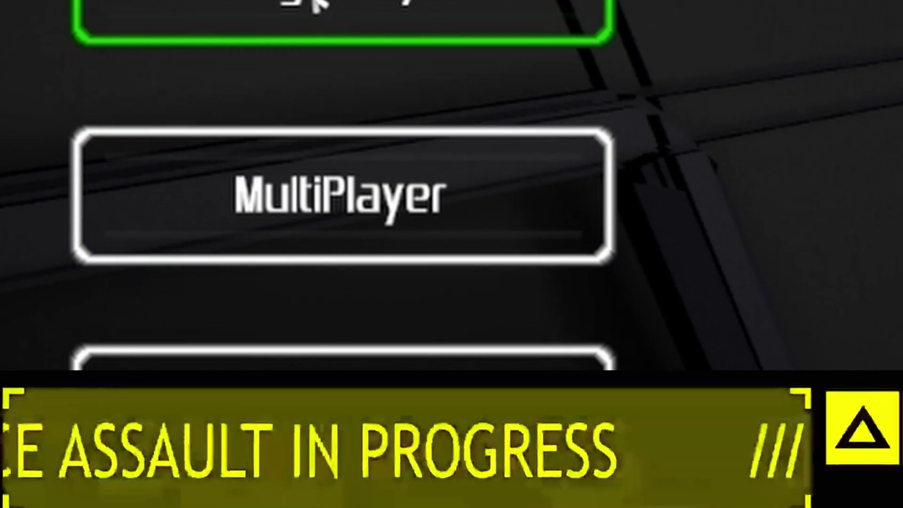
Start a solo game and search the first rooms, past the monitor platform toward the bed
{"action": "left_click", "coordinate": [79, 136]}
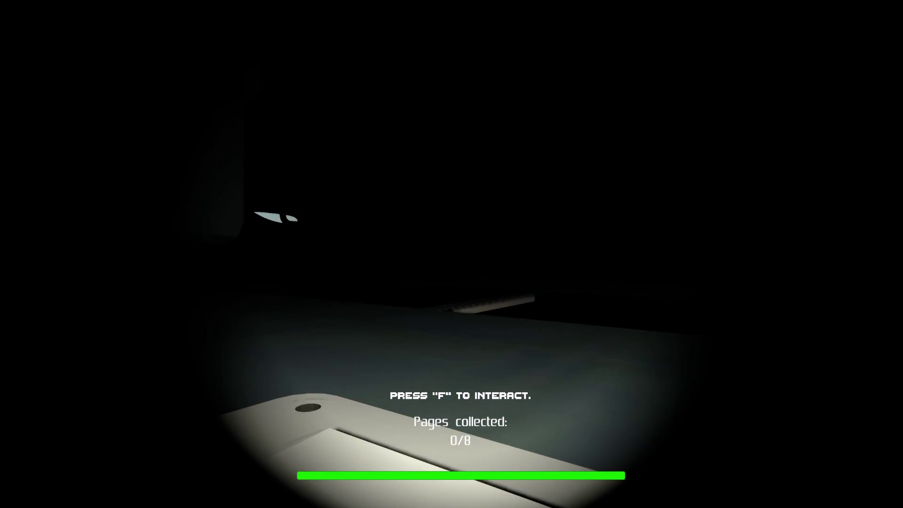
{"action": "key", "text": "w"}
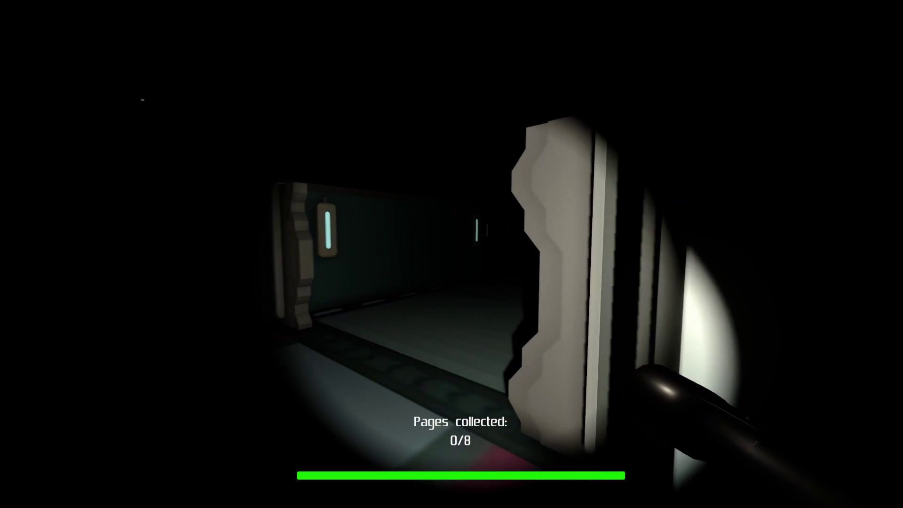
{"action": "key", "text": "w"}
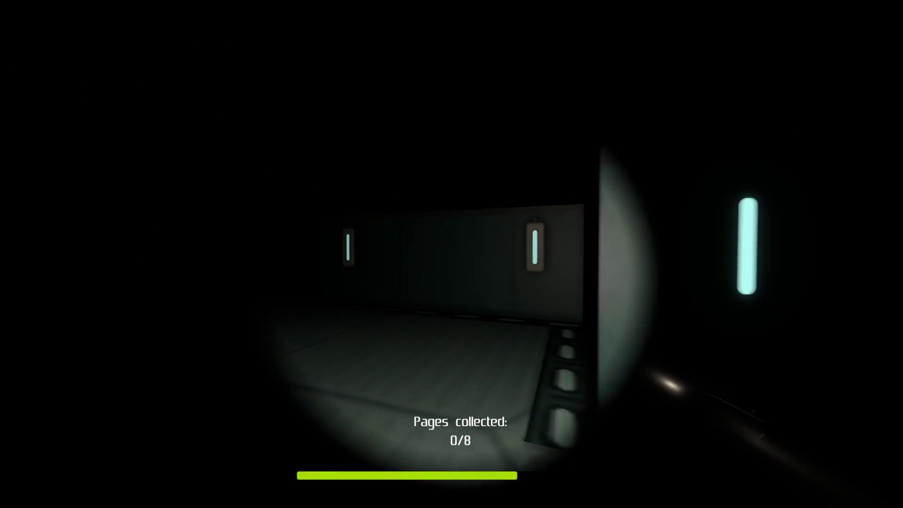
{"action": "key", "text": "w"}
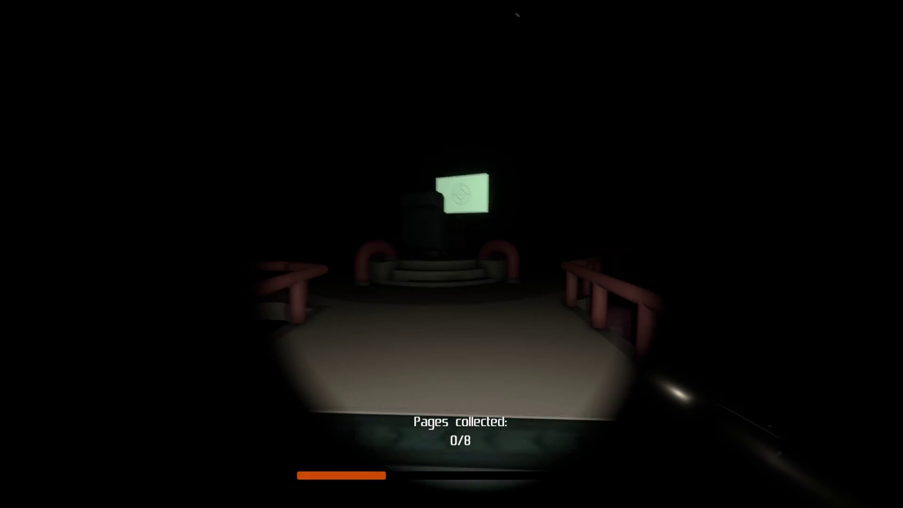
{"action": "key", "text": "w"}
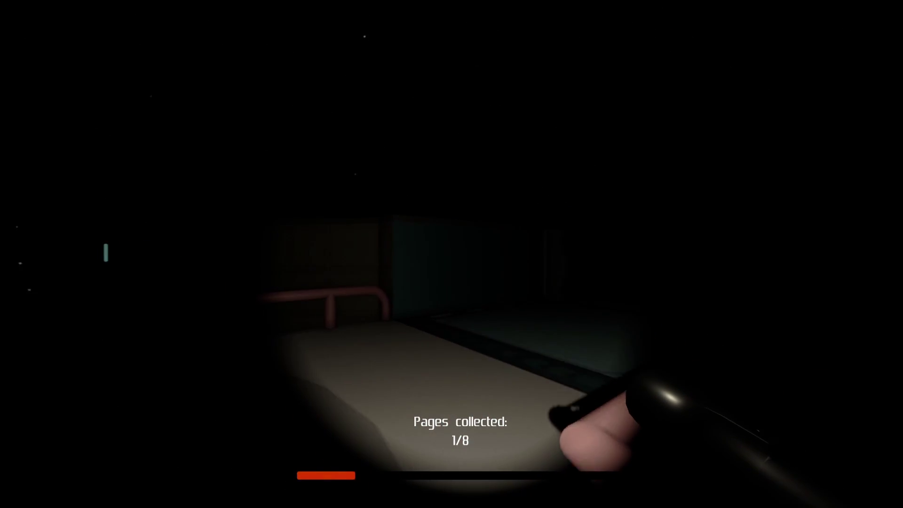
Search the next area around the table, following the walls for pages
{"action": "key", "text": "w"}
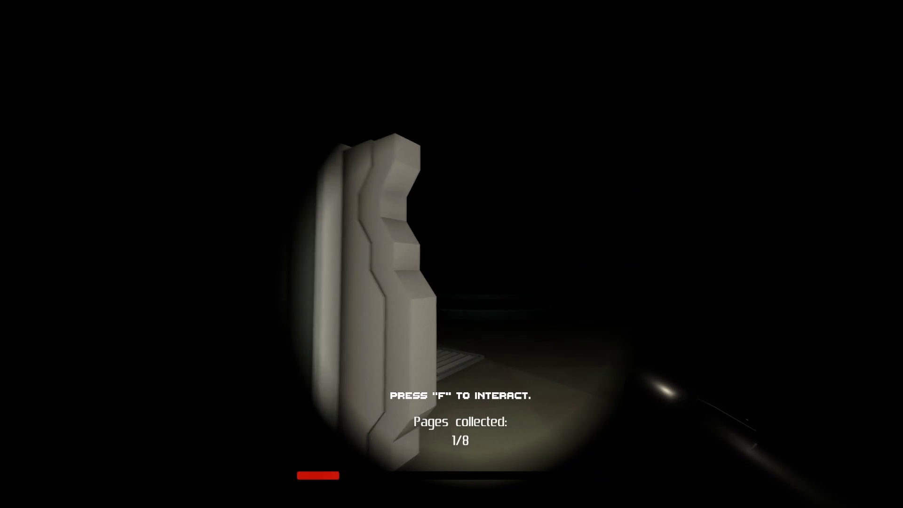
{"action": "key", "text": "w"}
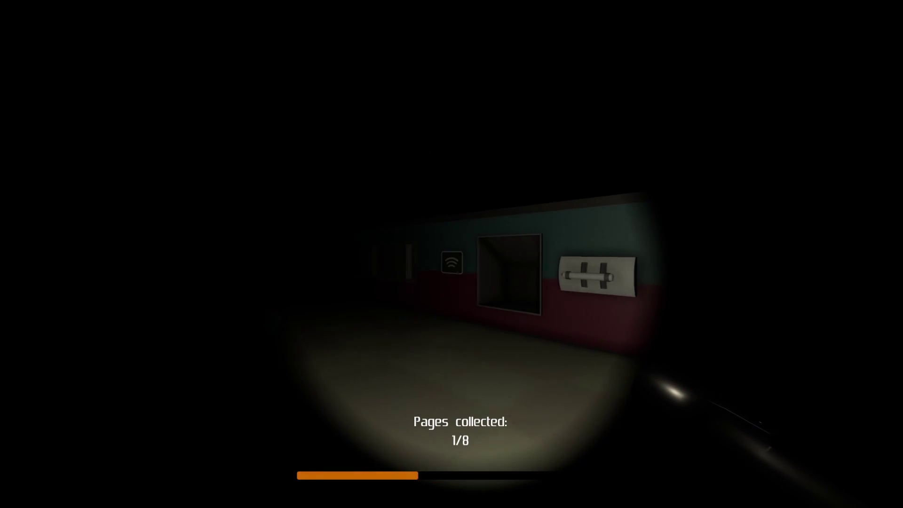
{"action": "key", "text": "w"}
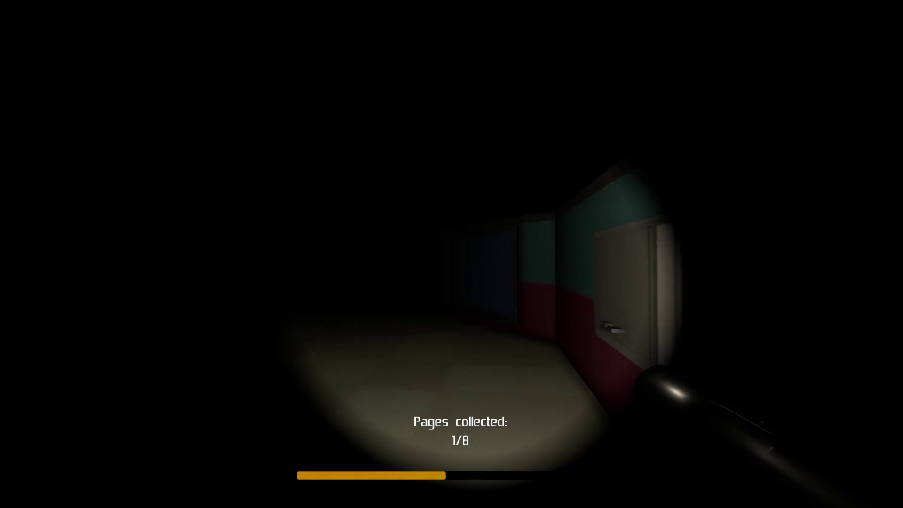
{"action": "key", "text": "w"}
{"action": "key", "text": "w"}
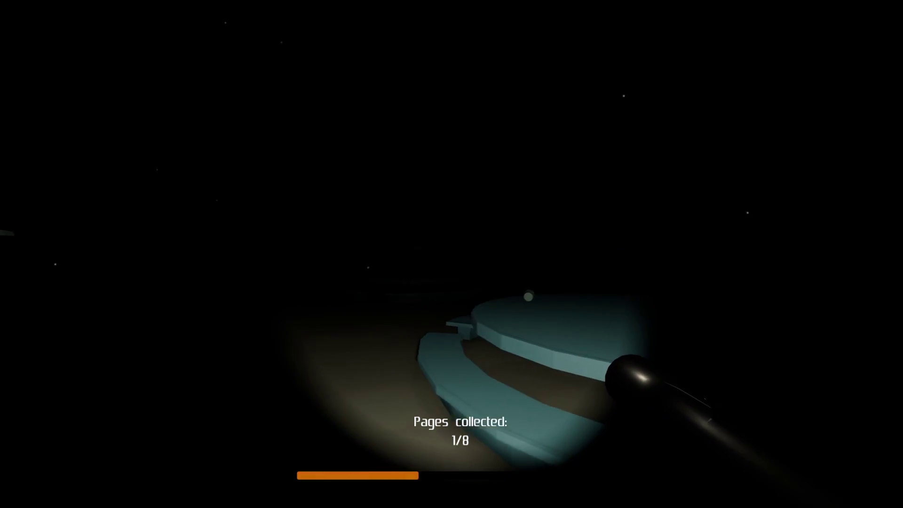
{"action": "key", "text": "w"}
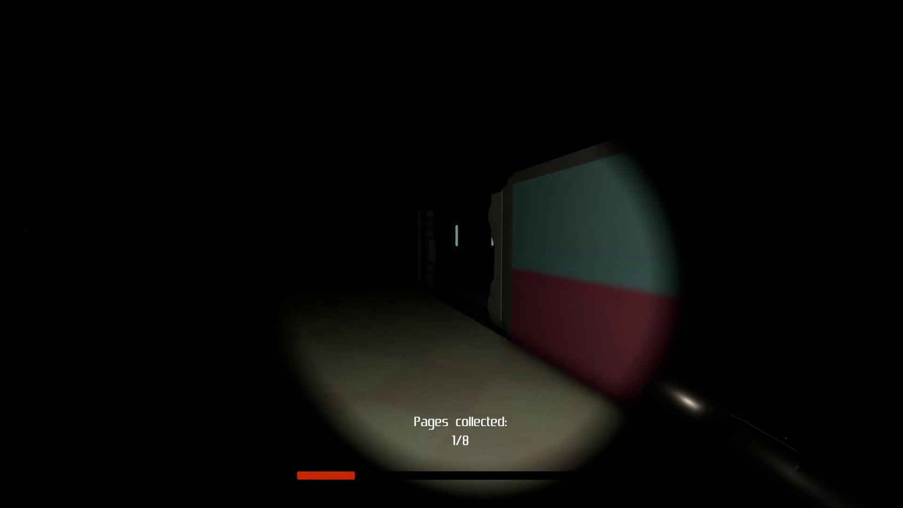
{"action": "key", "text": "w"}
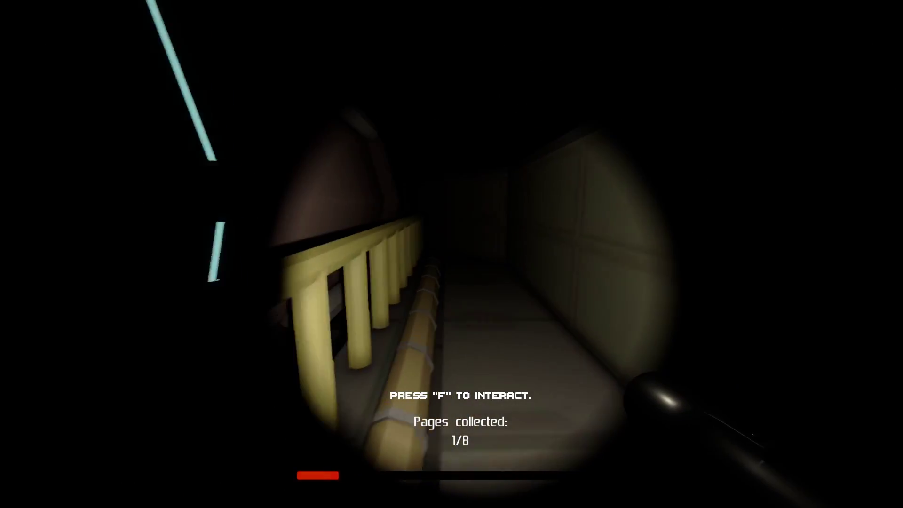
Run down the corridor, collect the handwritten page on the back wall, and explore on
{"action": "key", "text": "w"}
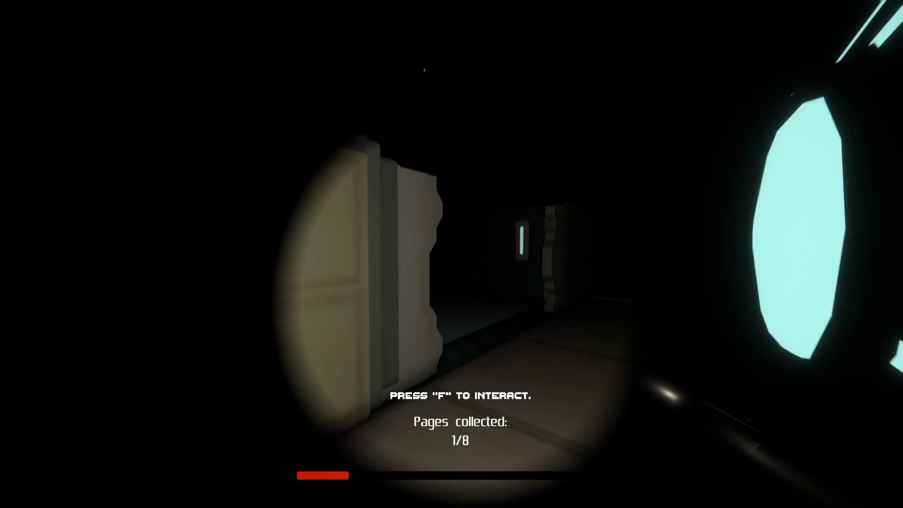
{"action": "key", "text": "w"}
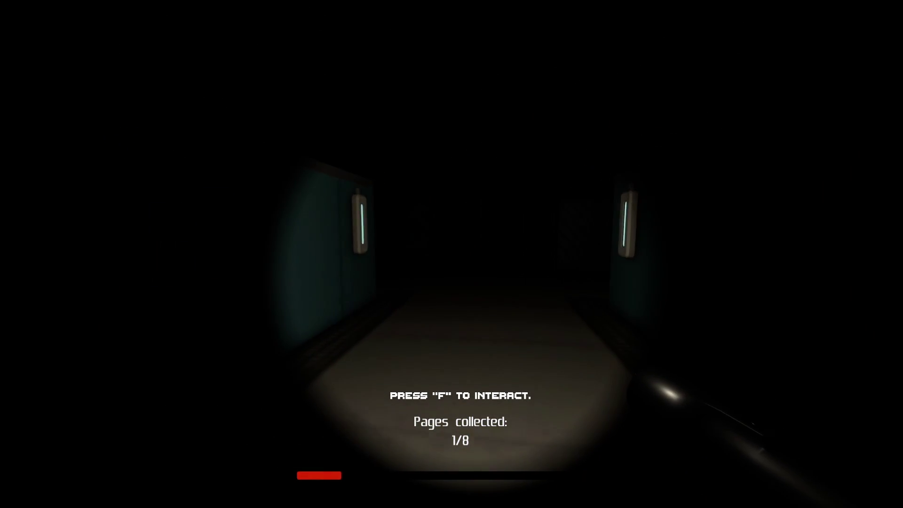
{"action": "key", "text": "w"}
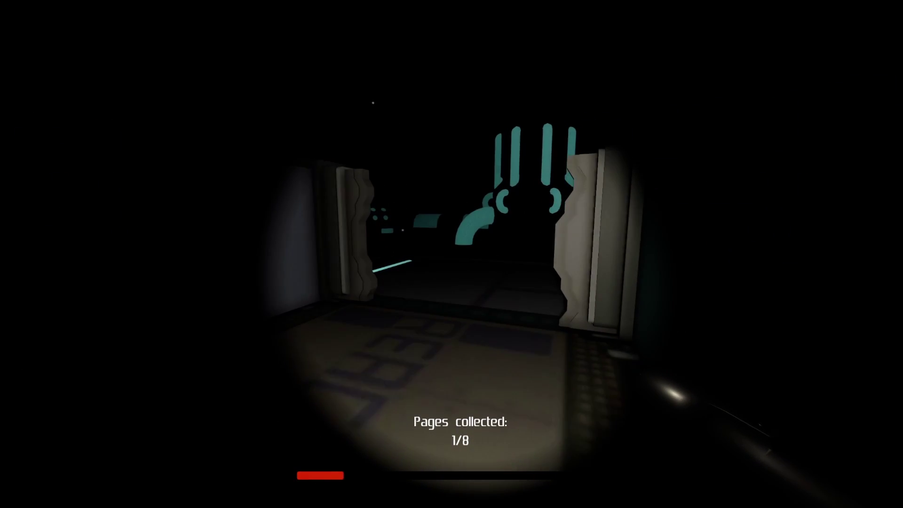
{"action": "key", "text": "w"}
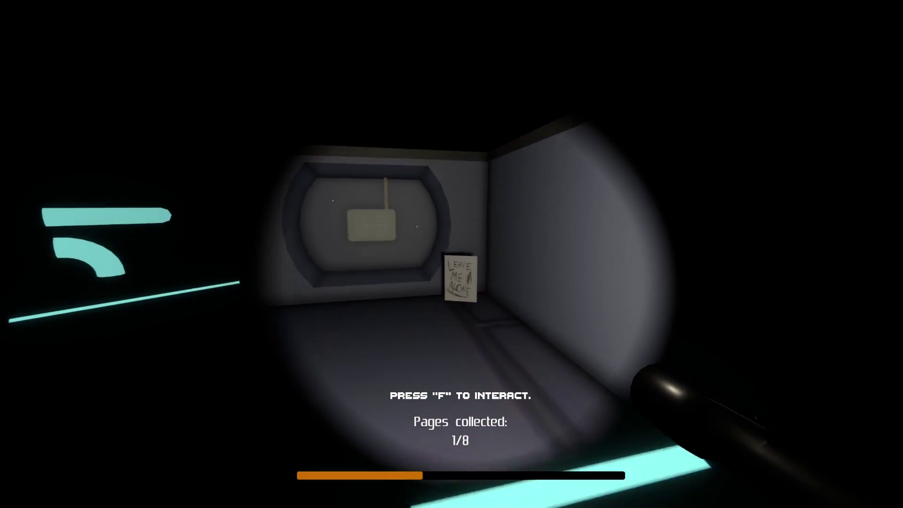
{"action": "left_click", "coordinate": [437, 396]}
{"action": "key", "text": "w"}
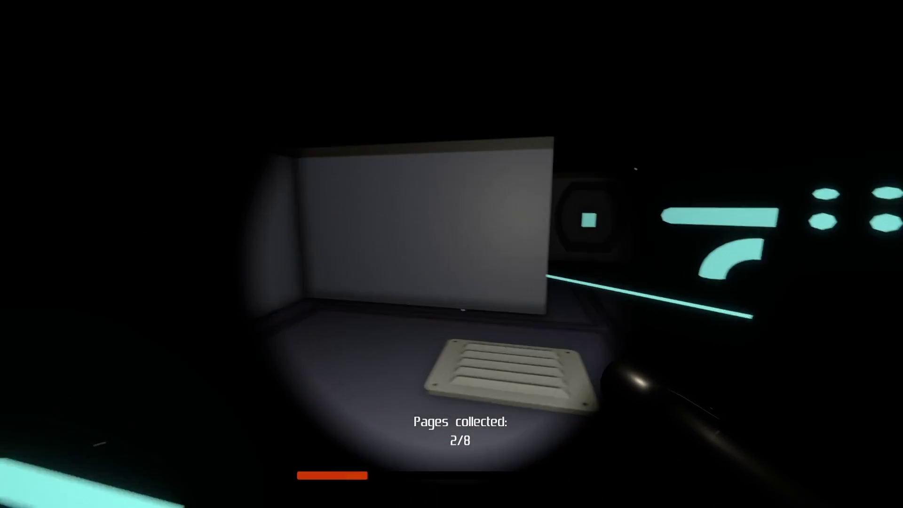
{"action": "key", "text": "w"}
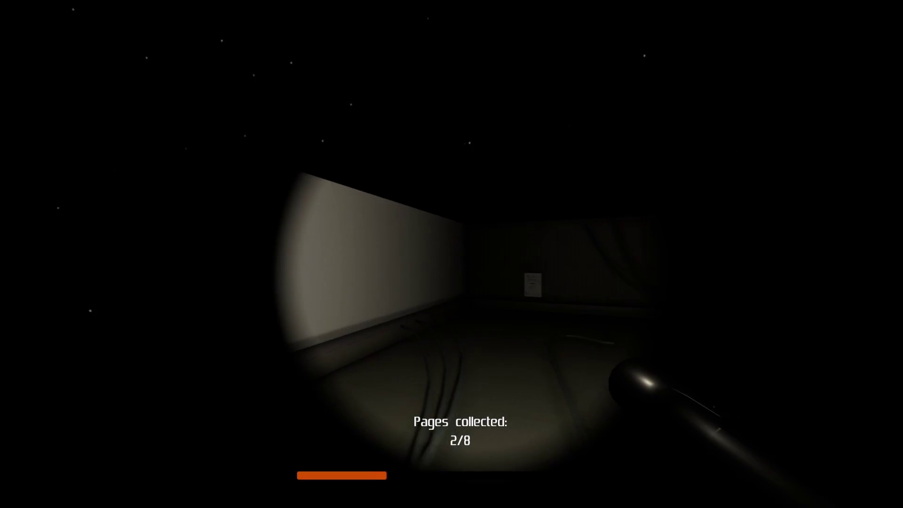
Grab the third page on the far wall, then cross the bed room to the floor vent
{"action": "key", "text": "f"}
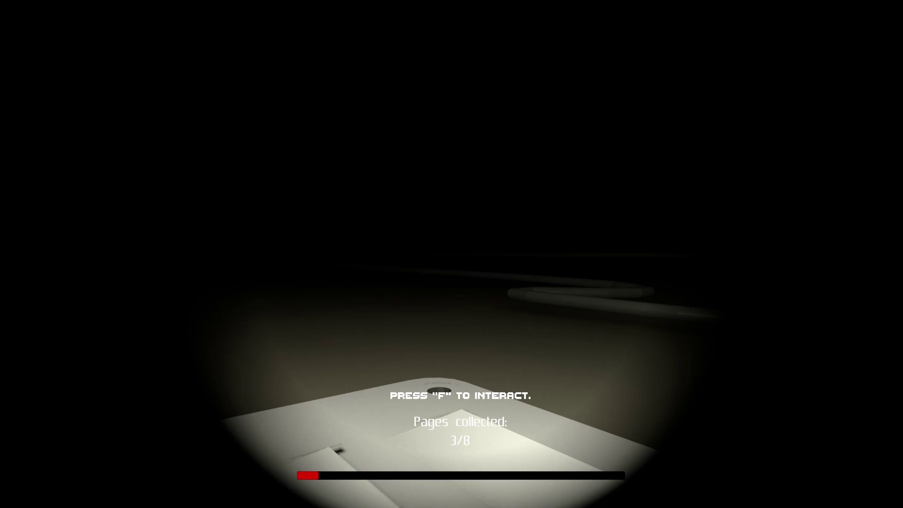
{"action": "key", "text": "w"}
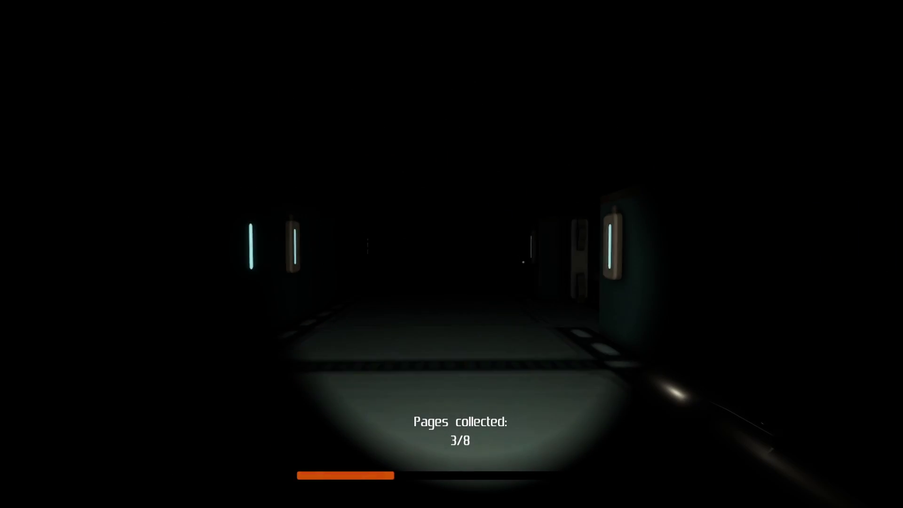
{"action": "key", "text": "w"}
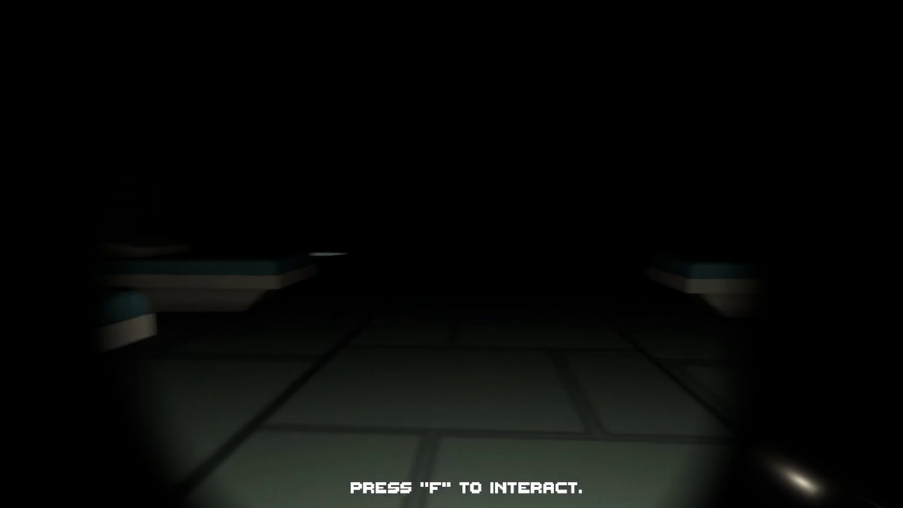
{"action": "key", "text": "w"}
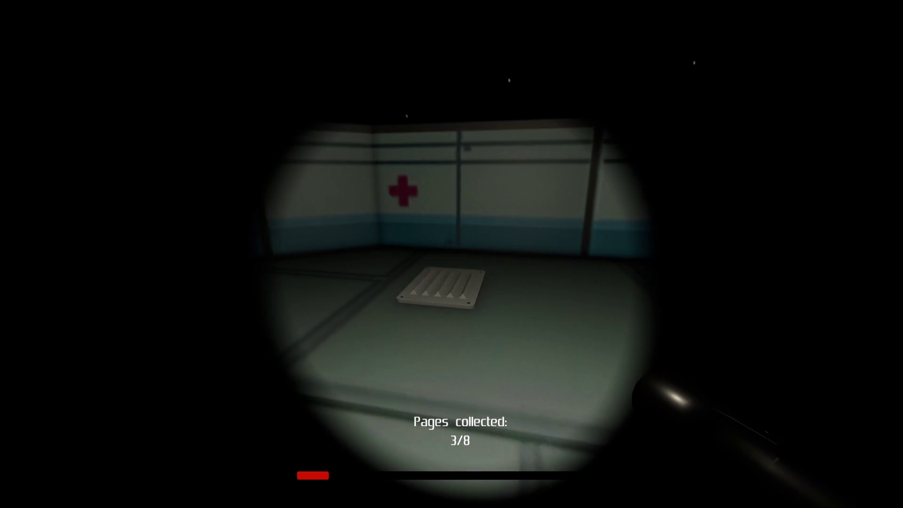
{"action": "key", "text": "w"}
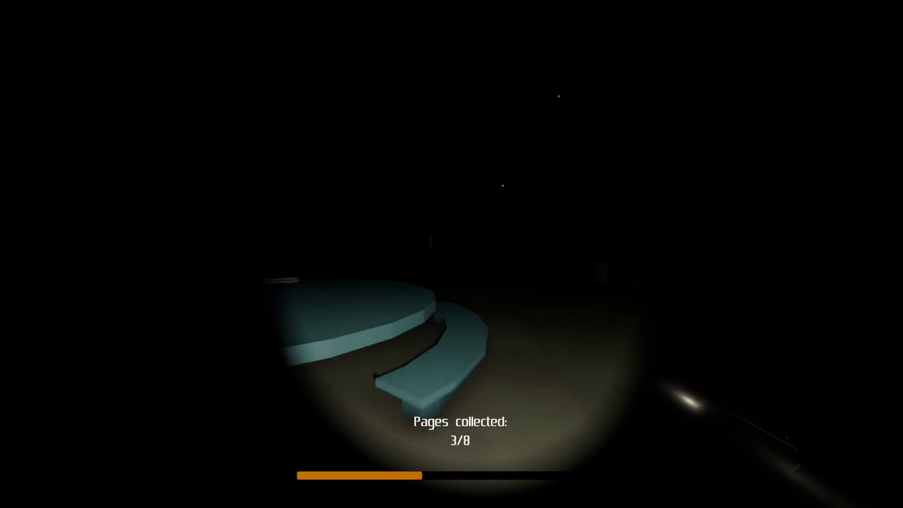
Collect the fourth page, then head down the dark corridor and check behind
{"action": "left_click", "coordinate": [451, 254]}
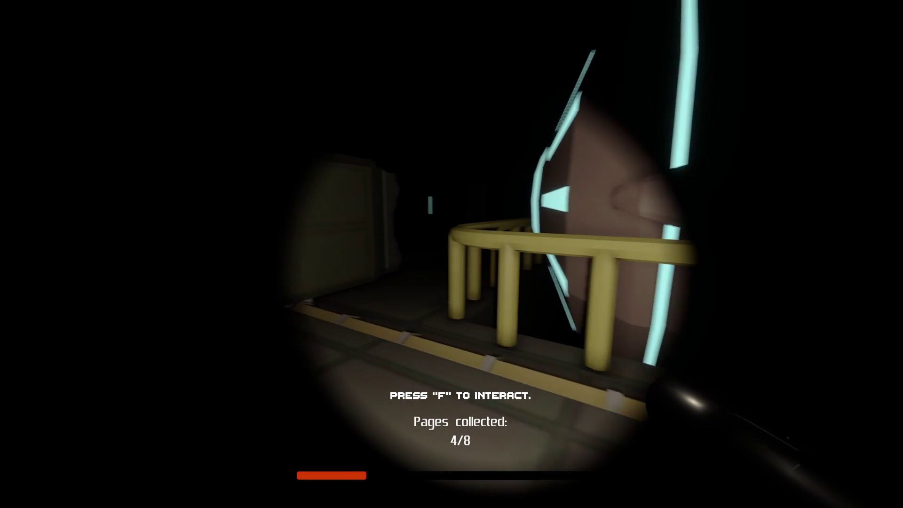
{"action": "key", "text": "w"}
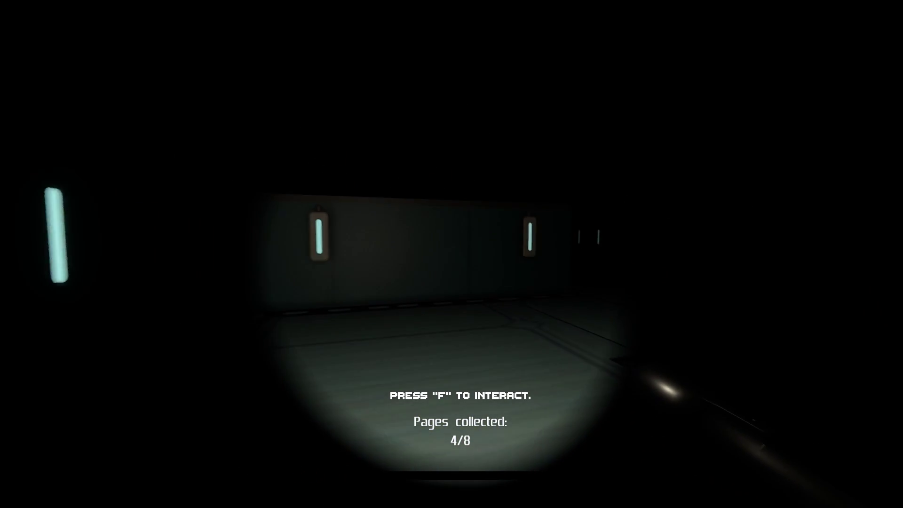
{"action": "key", "text": "w"}
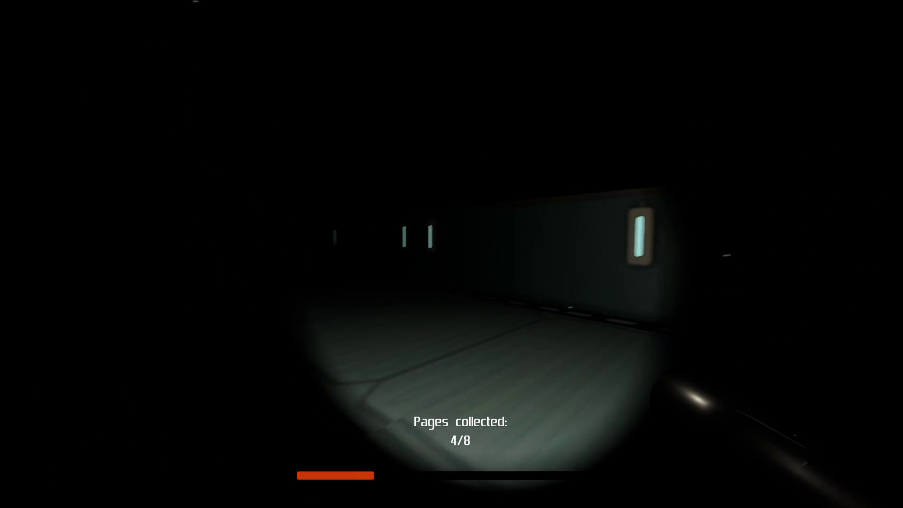
Spin toward the nearby wall as the pursuer closes in and ends the run
{"action": "key", "text": "w"}
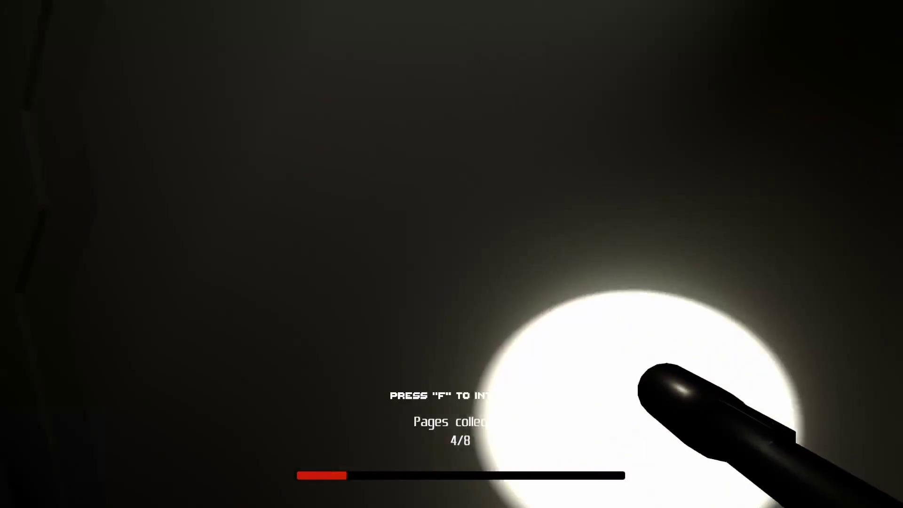